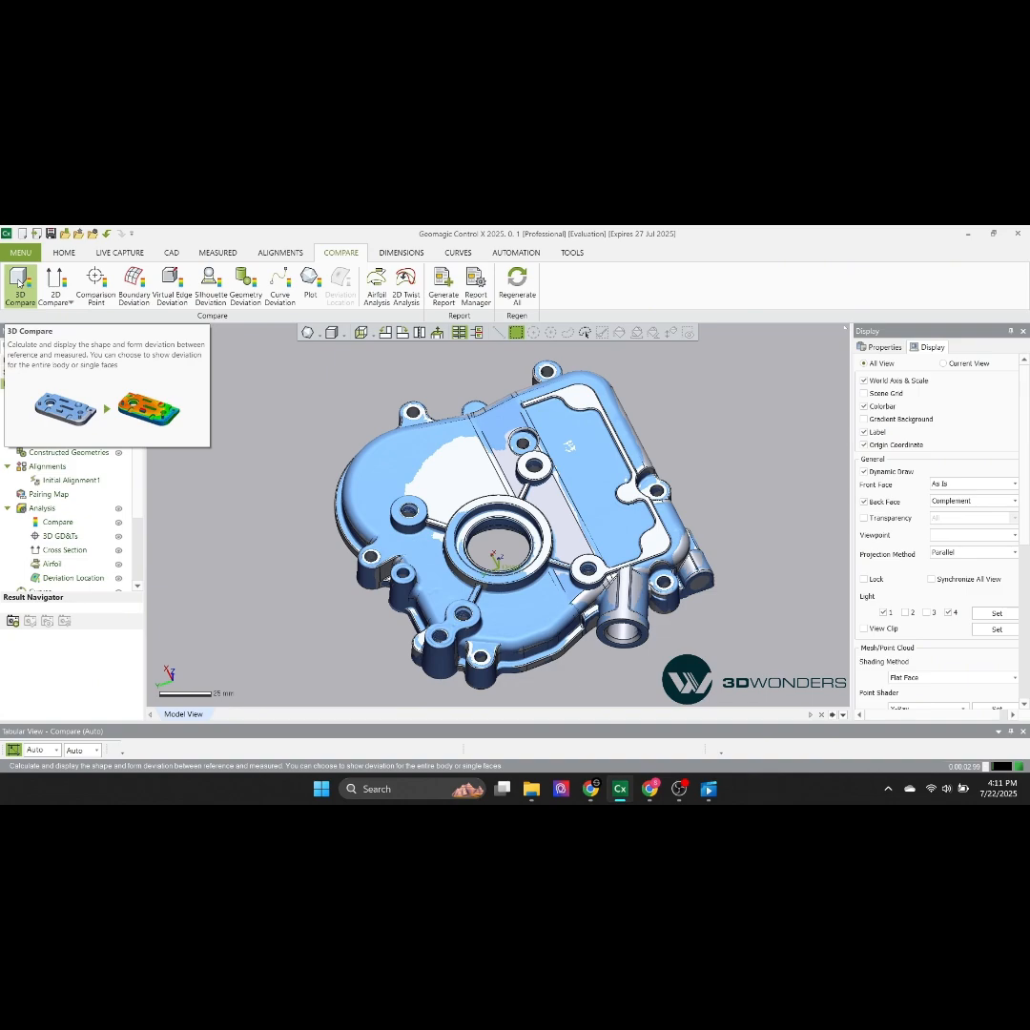
# Step: Run 3D Compare with Shape/Shortest settings to show the ±1 mm deviation colour map, then orbit the housing
pyautogui.click(20, 283)
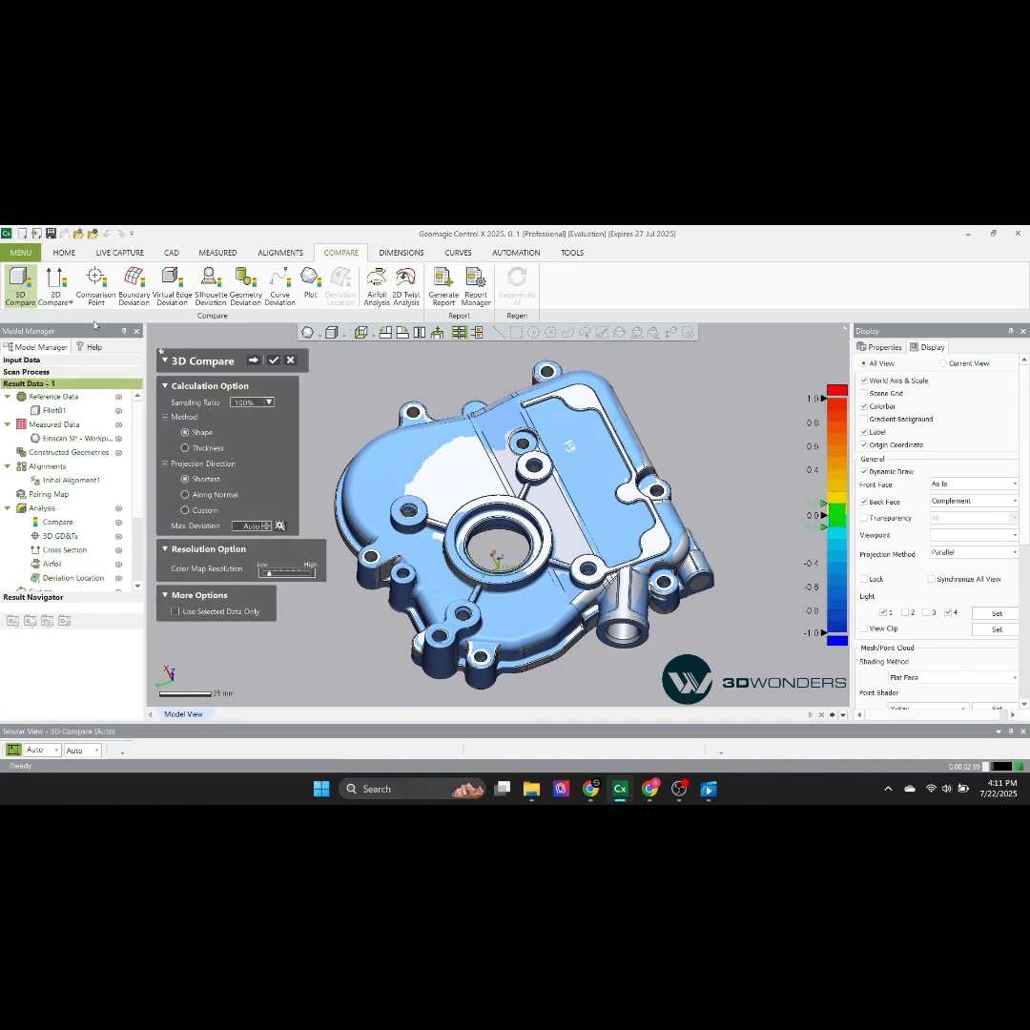
pyautogui.press('Return')
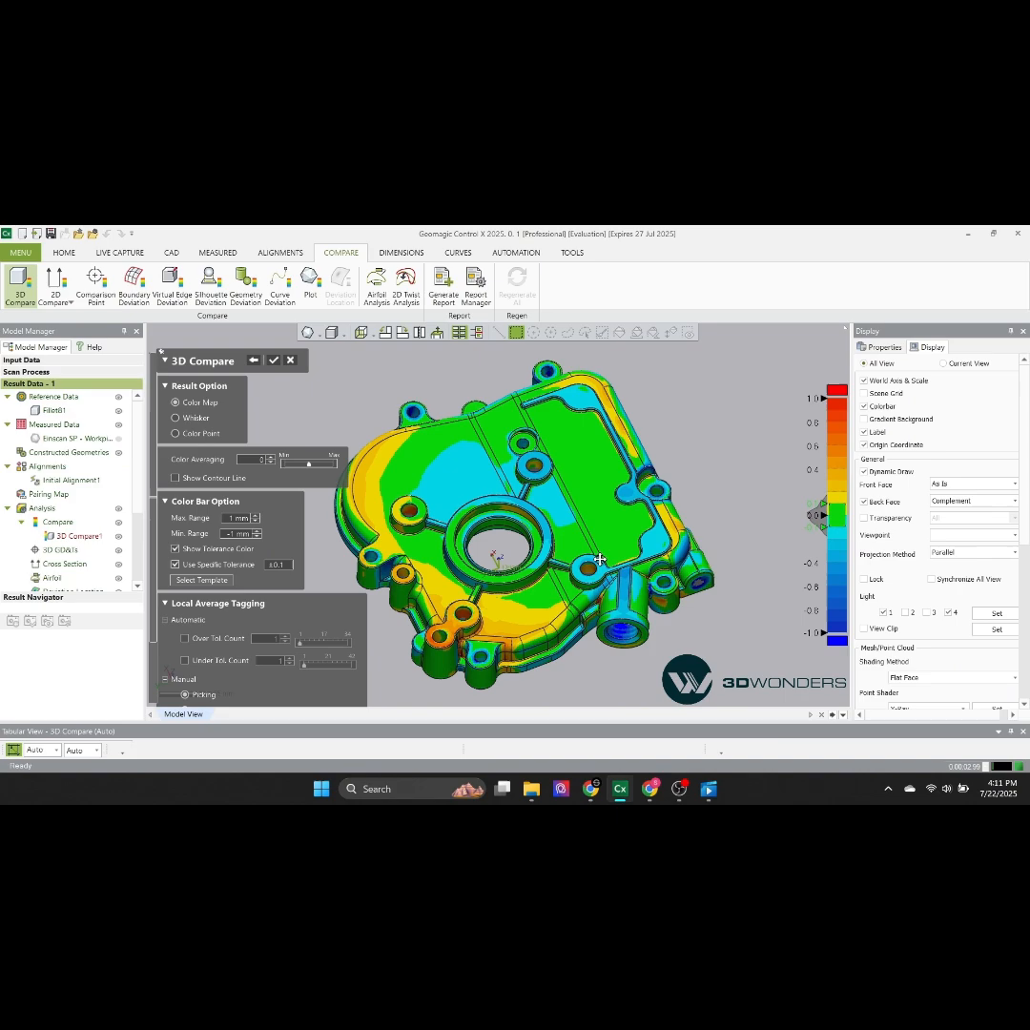
pyautogui.moveTo(700, 494)
pyautogui.mouseDown(button='right')
pyautogui.moveTo(618, 546)
pyautogui.moveTo(601, 536)
pyautogui.mouseUp(button='right')
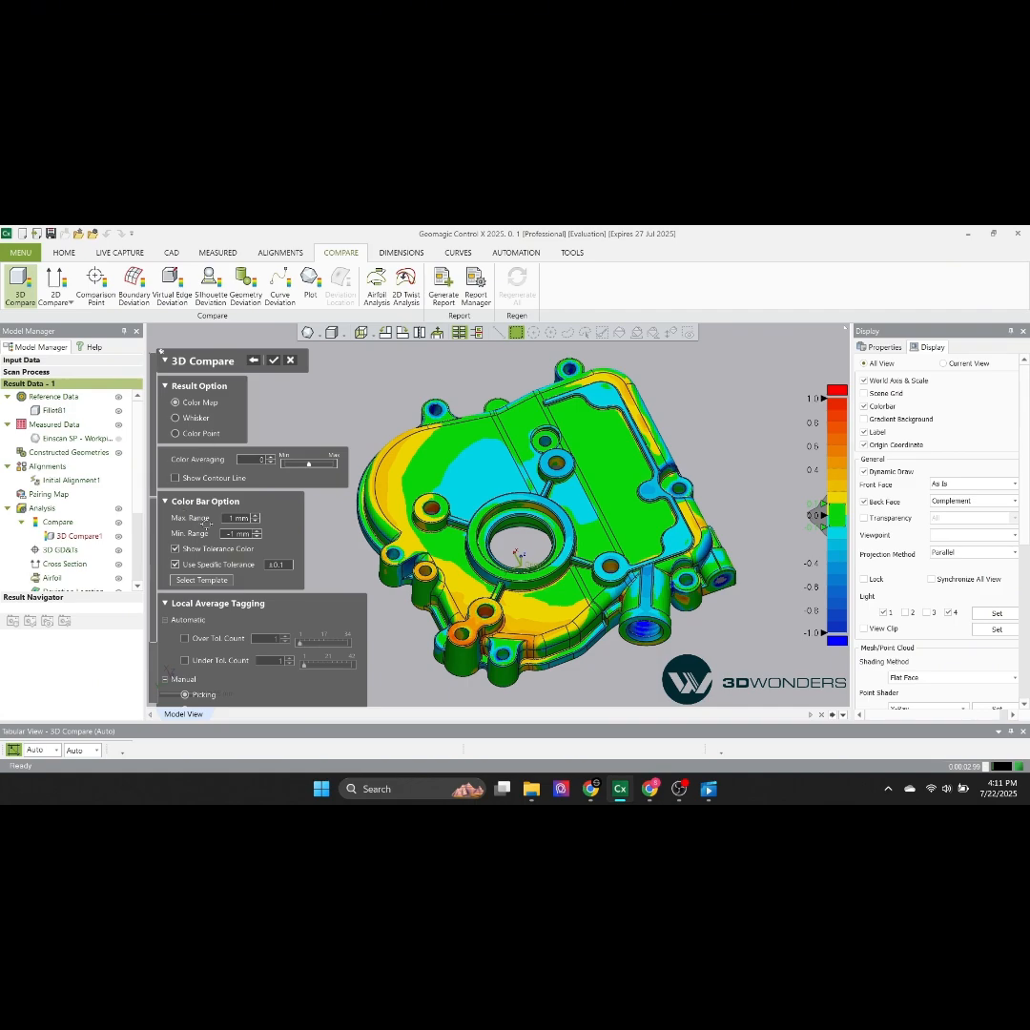
# Step: Set Use Specific Tolerance in the Color Bar Option to ±0.2, turning most of the housing green
pyautogui.doubleClick(276, 564)
pyautogui.write('0.5')
pyautogui.press('Return')
pyautogui.doubleClick(277, 565)
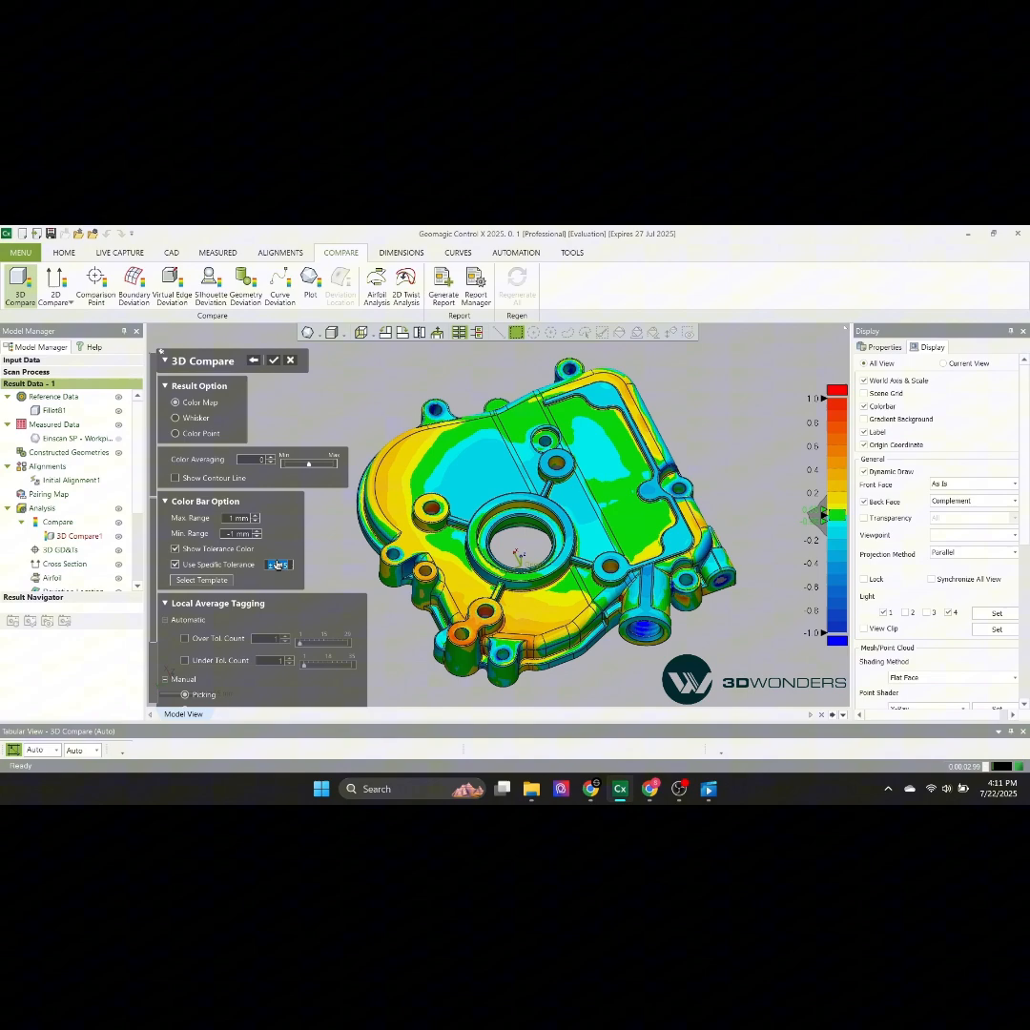
pyautogui.write('.2')
pyautogui.press('Return')
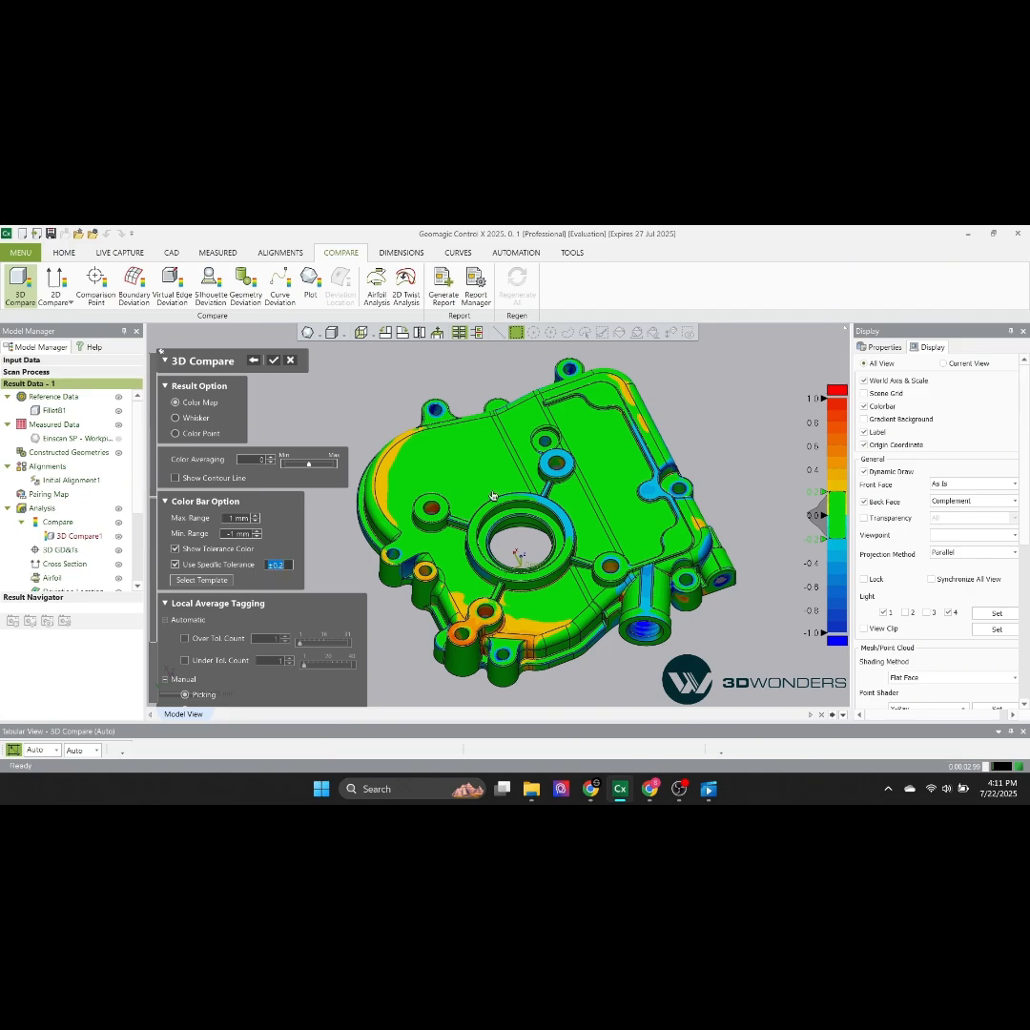
# Step: Place three deviation tags: on the upper flat surface and two near the lower front edge
pyautogui.click(461, 434)
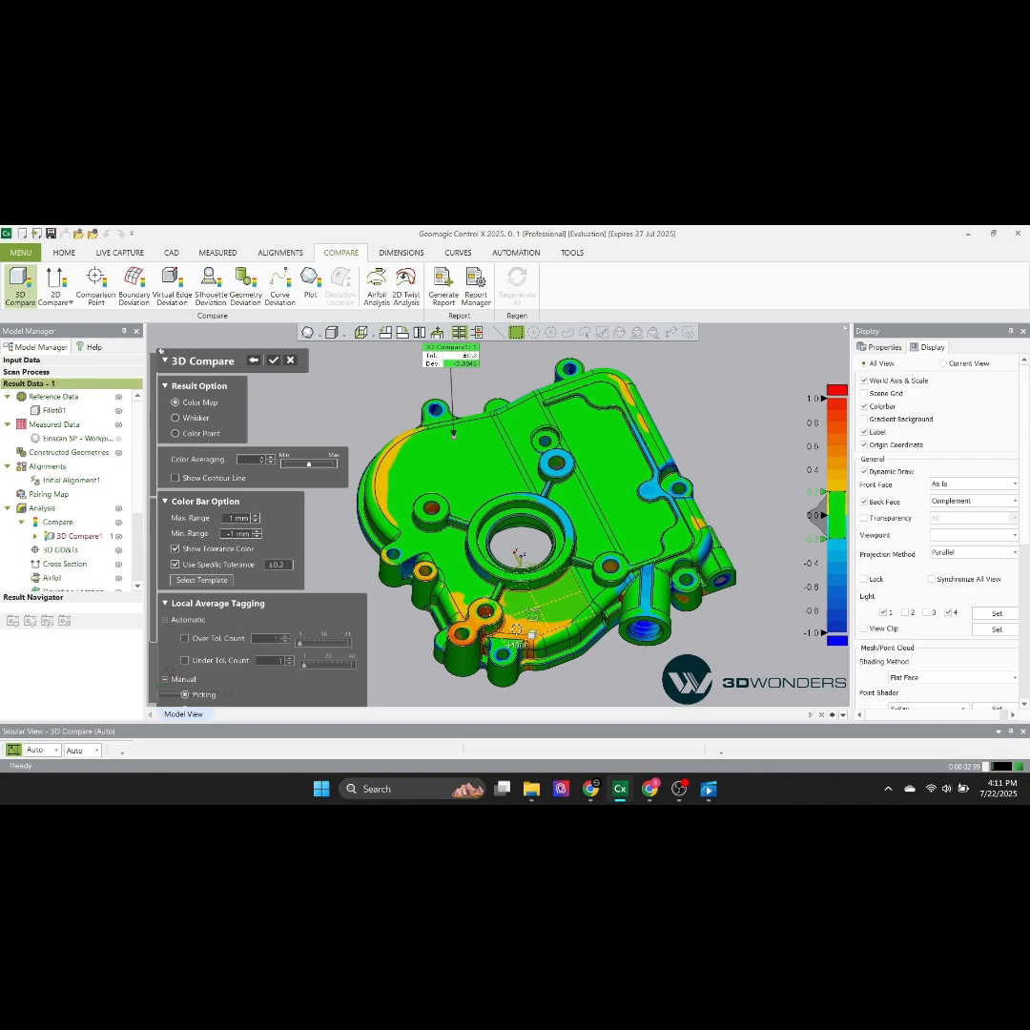
pyautogui.click(518, 630)
pyautogui.click(561, 616)
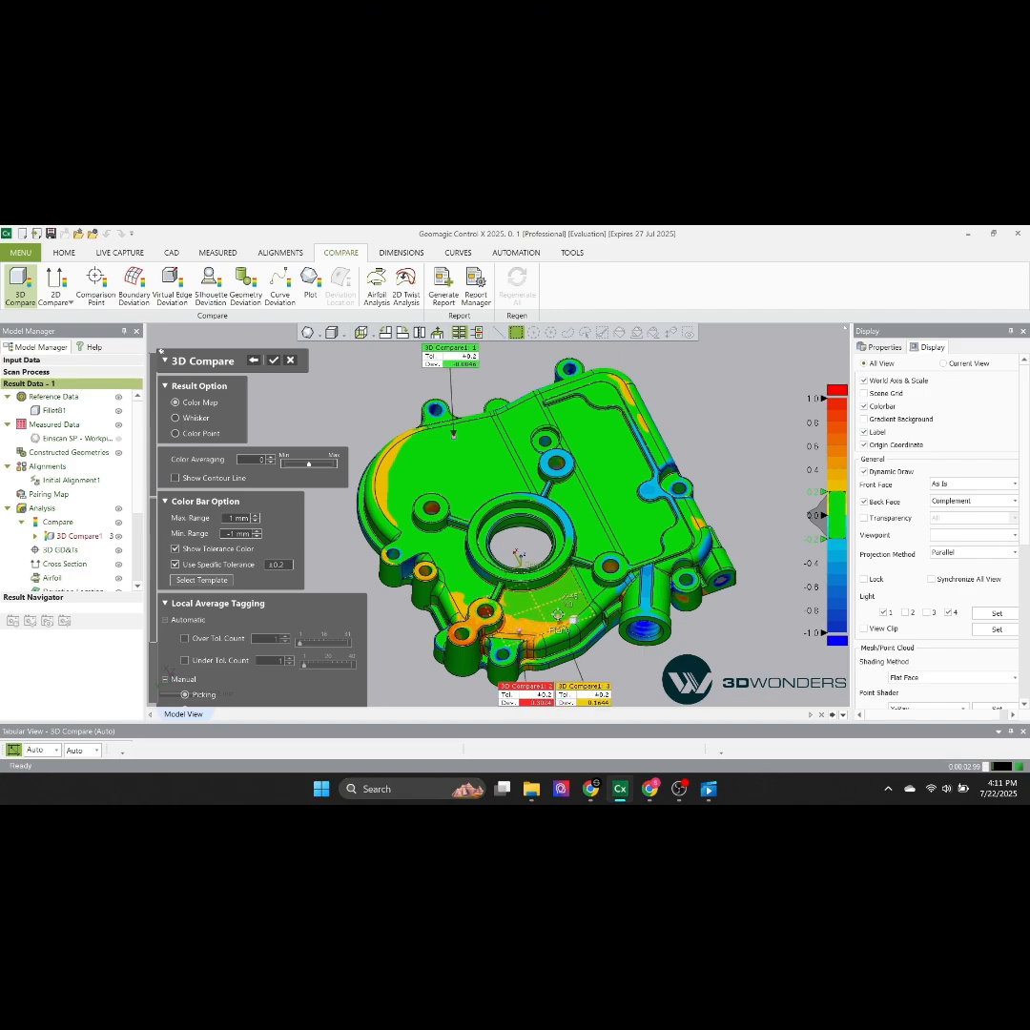
# Step: Try the deviation-only and detailed table tag presets, then return to the compact tolerance/deviation preset
pyautogui.rightClick(469, 360)
pyautogui.moveTo(505, 380)
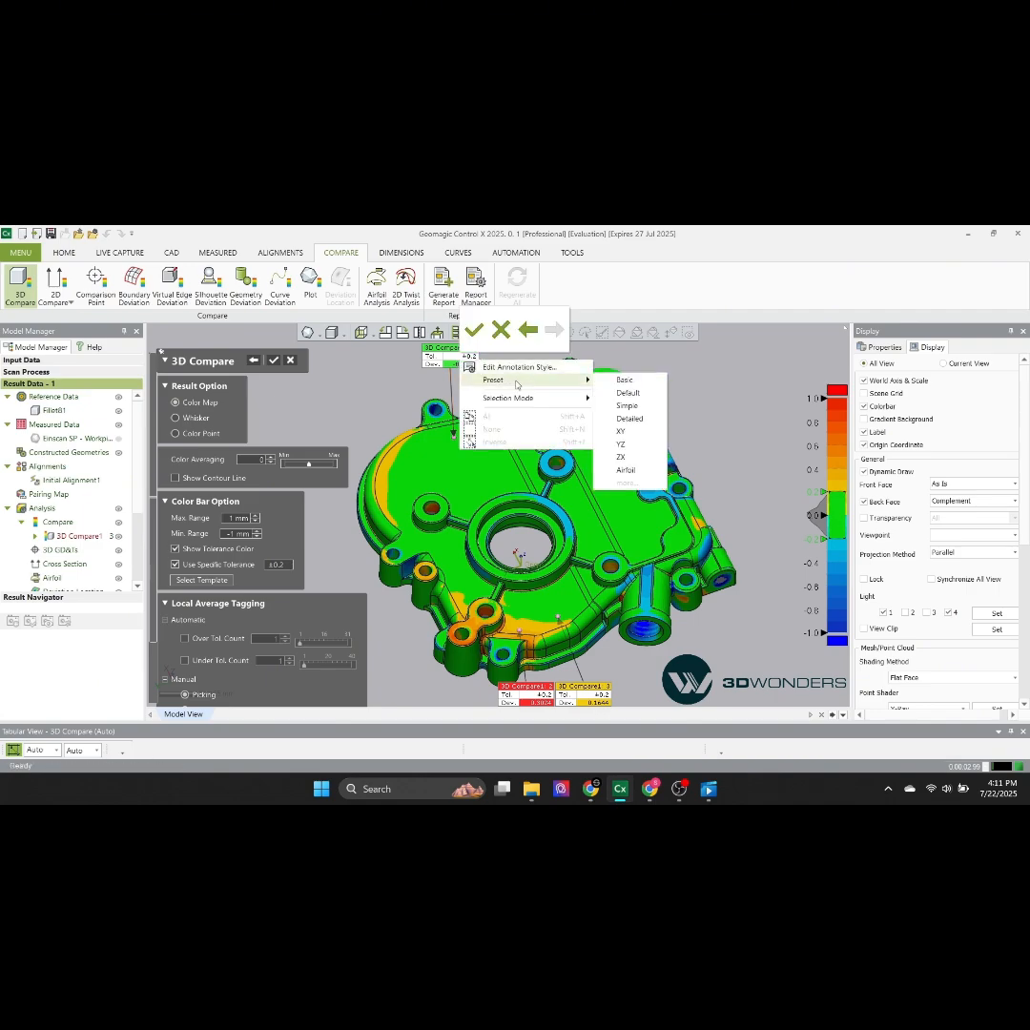
pyautogui.click(624, 380)
pyautogui.rightClick(470, 349)
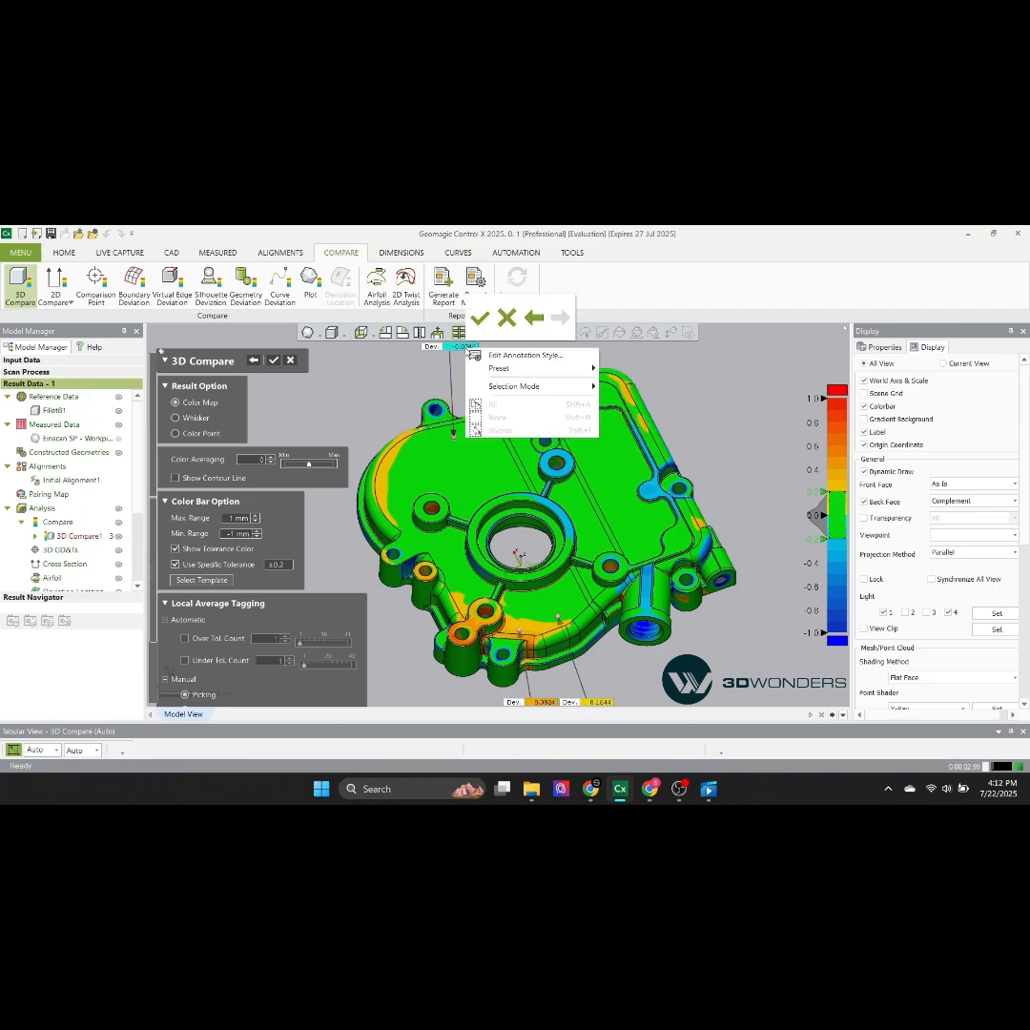
pyautogui.click(534, 339)
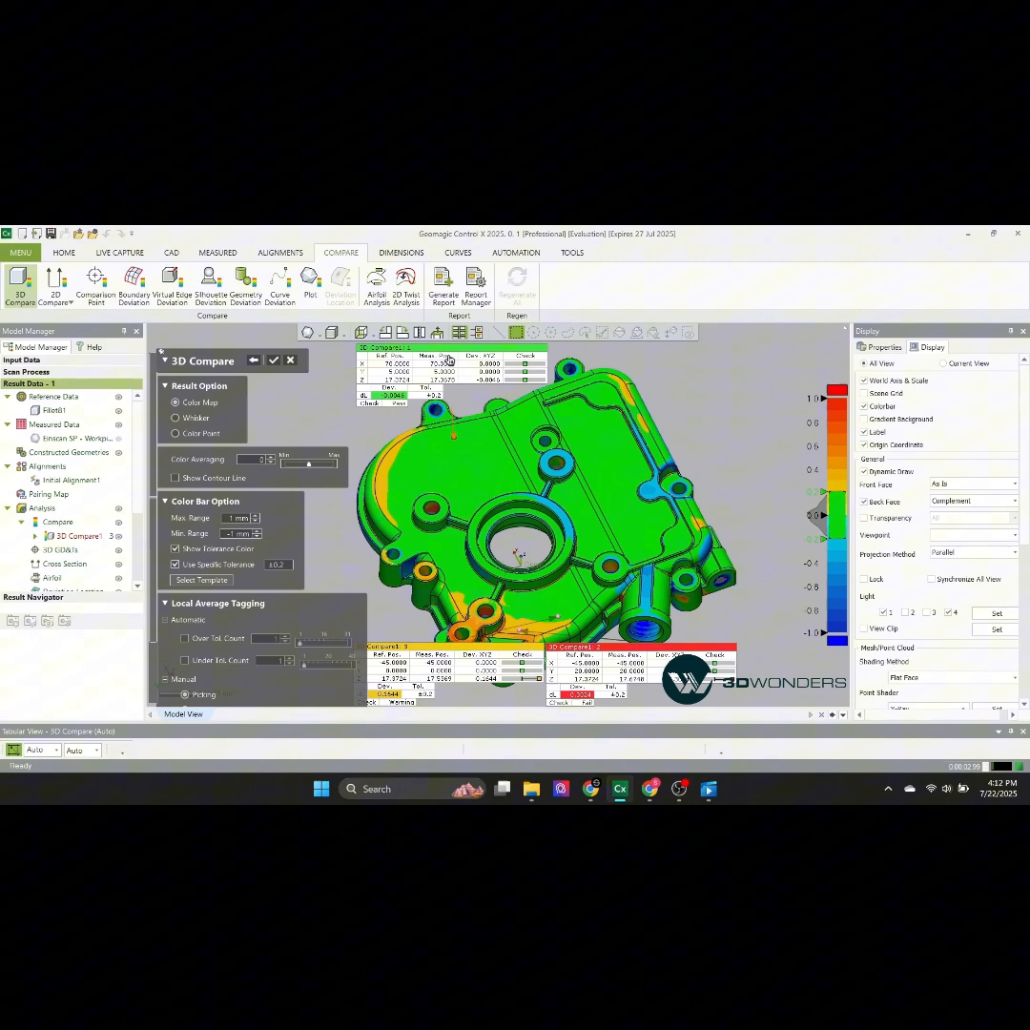
pyautogui.rightClick(449, 360)
pyautogui.click(520, 324)
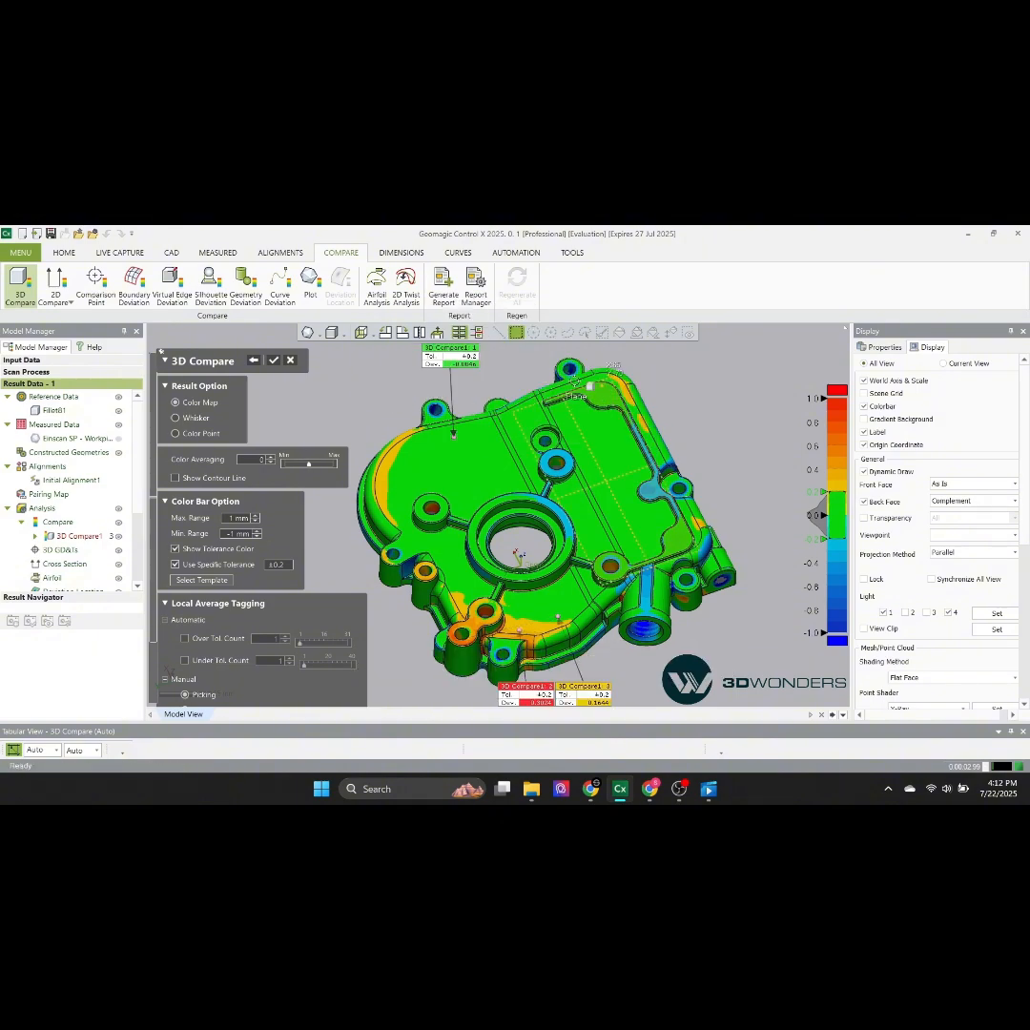
# Step: Edit the compare-tag preset in the Annotation Style manager so tags show a Pass/Fail check
pyautogui.rightClick(467, 355)
pyautogui.click(515, 363)
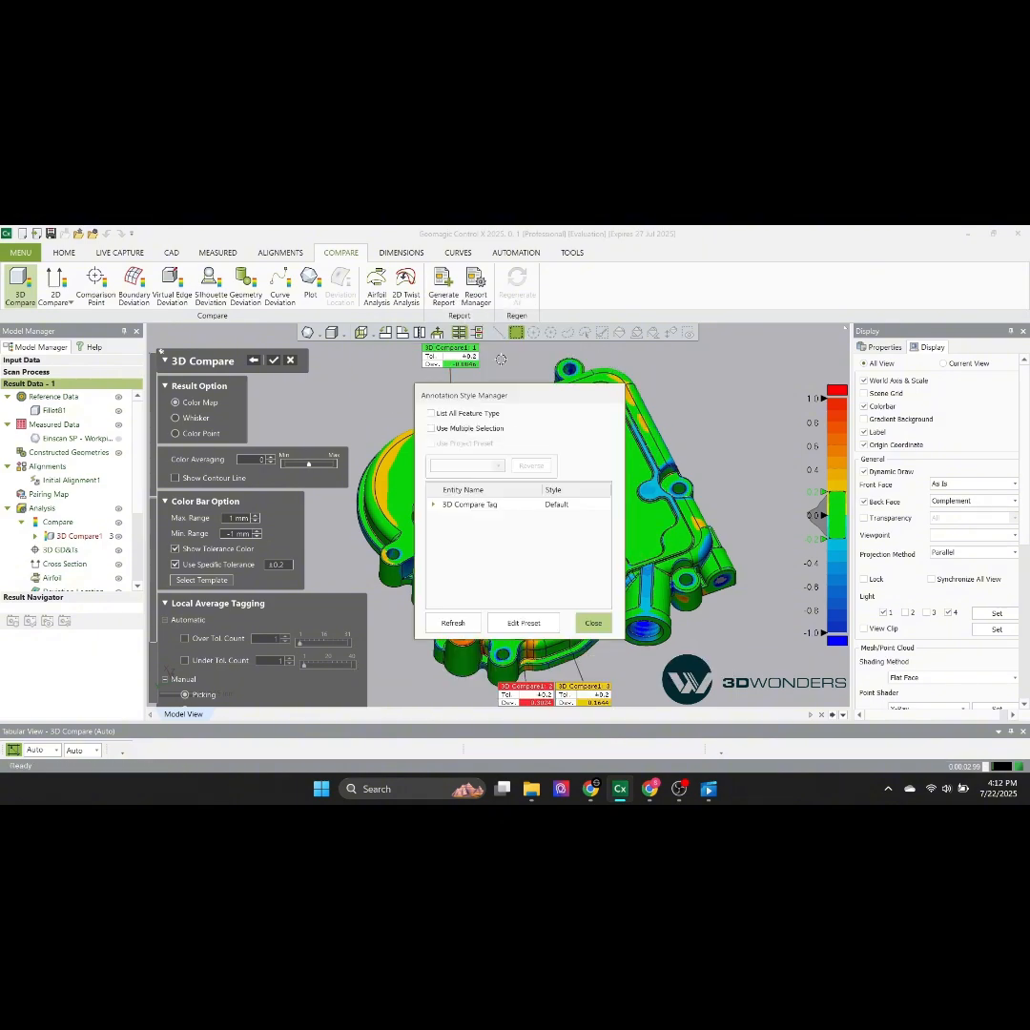
pyautogui.click(523, 623)
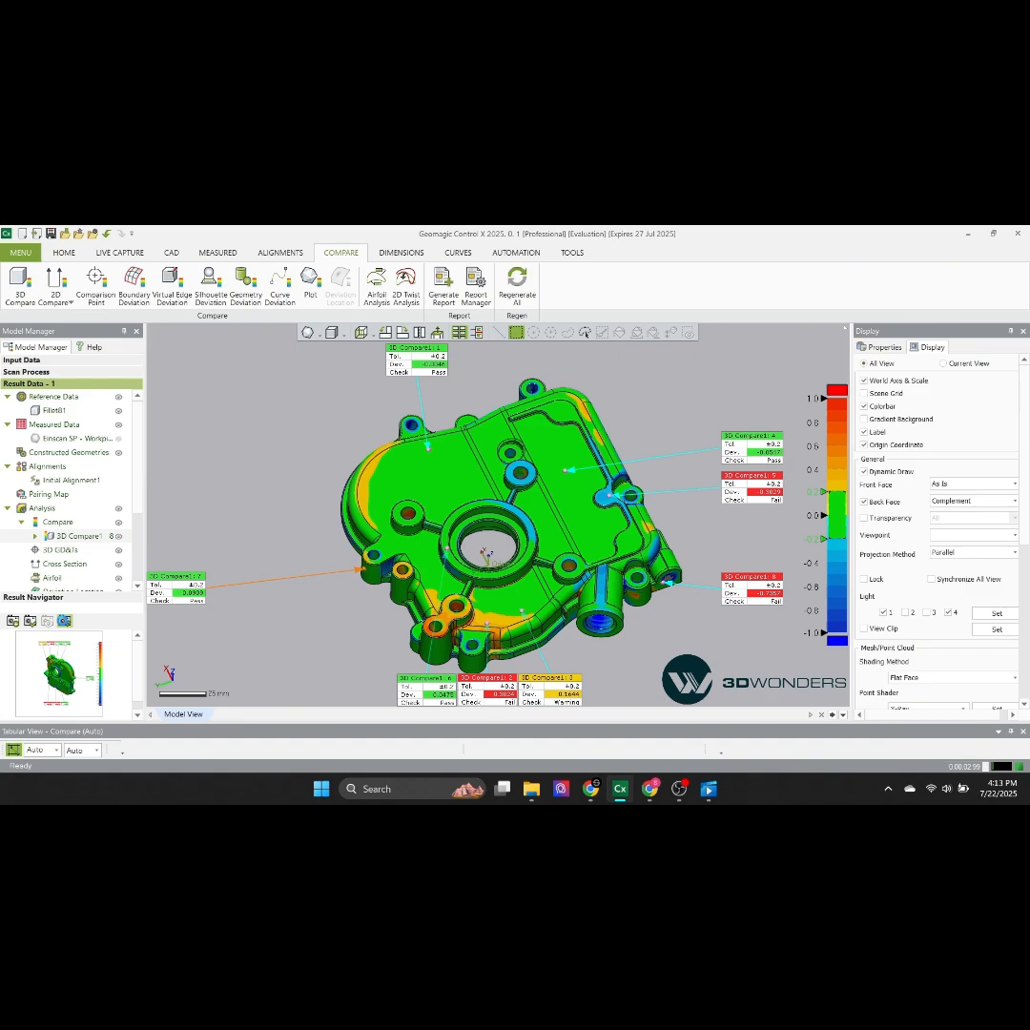
# Step: Update the Result Navigator view to capture the current tagged deviation map viewpoint
pyautogui.click(65, 622)
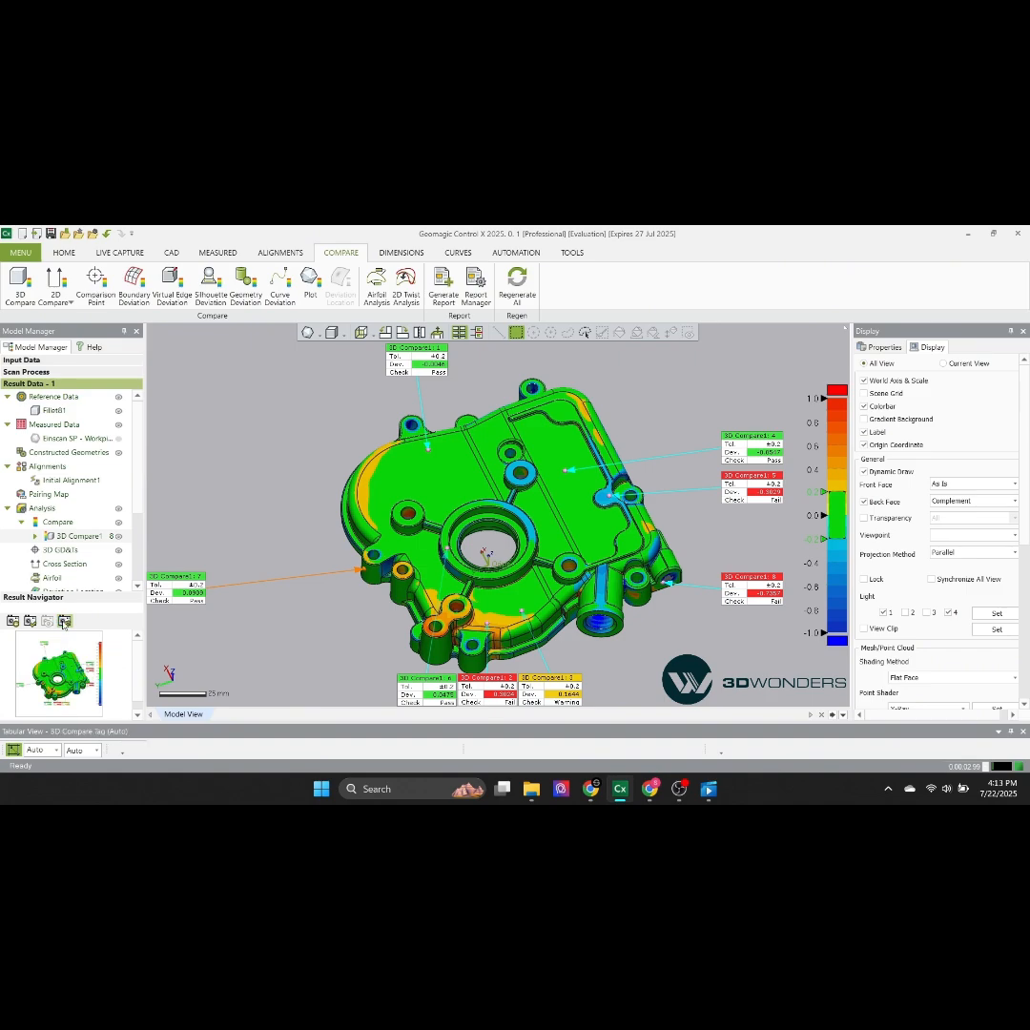